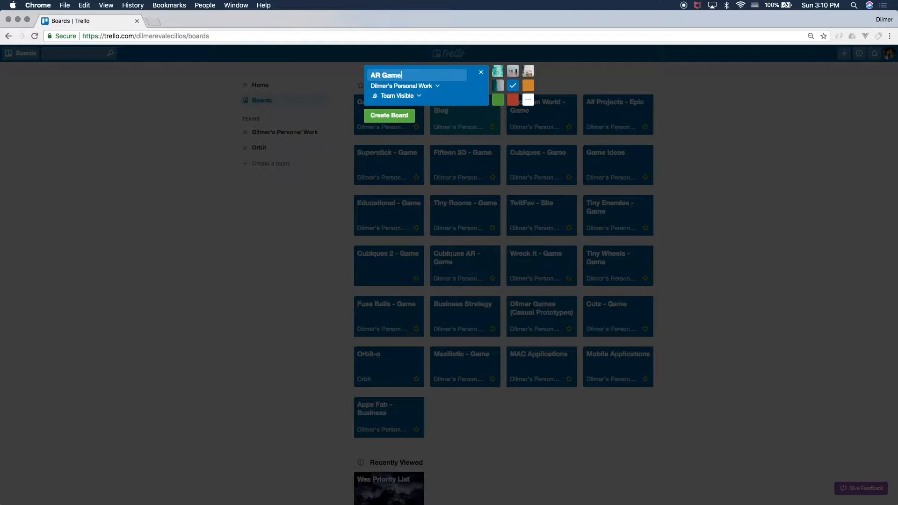
Create the AR Game board and add a list titled "Backlog" to it
{"action": "left_click", "coordinate": [390, 116]}
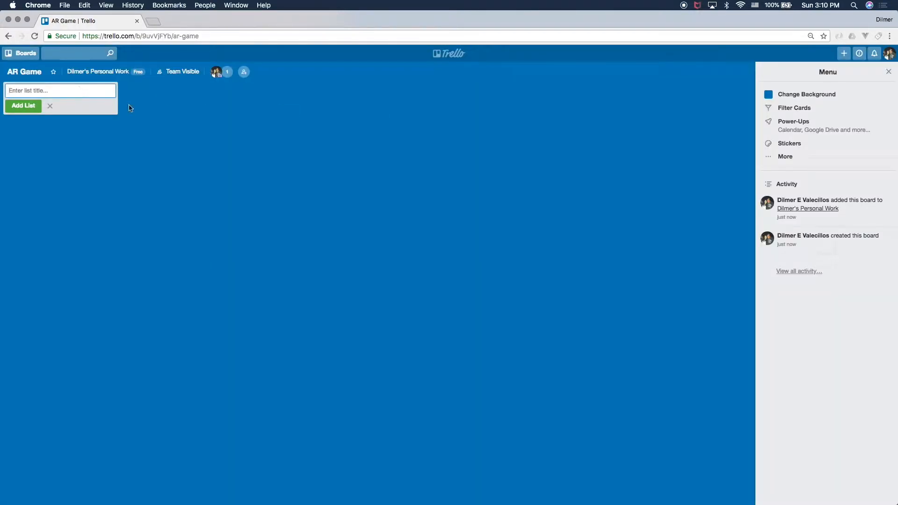
{"action": "key", "text": "super+Tab"}
{"action": "key", "text": "super+shift+Tab"}
{"action": "type", "text": "Backlog"}
{"action": "key", "text": "Return"}
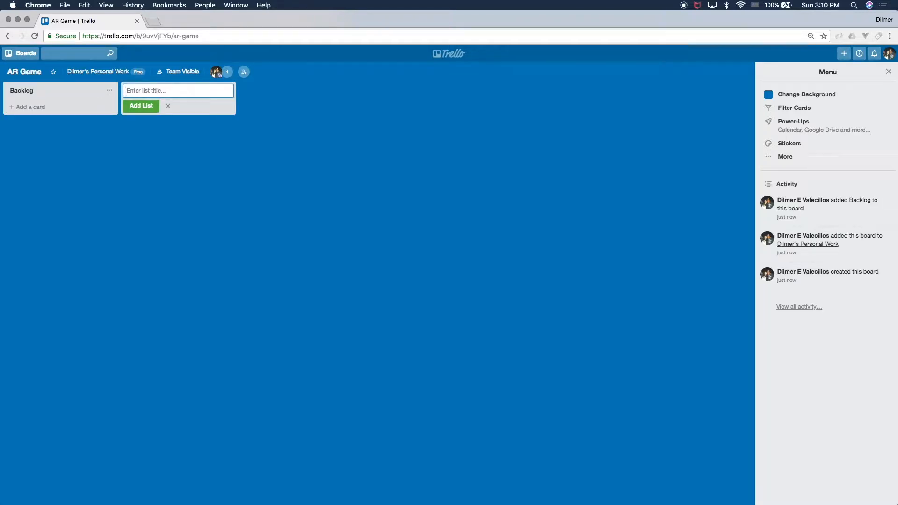
Add two more lists to the board, titled "In Progress" and "Done"
{"action": "type", "text": "In Progress"}
{"action": "key", "text": "Return"}
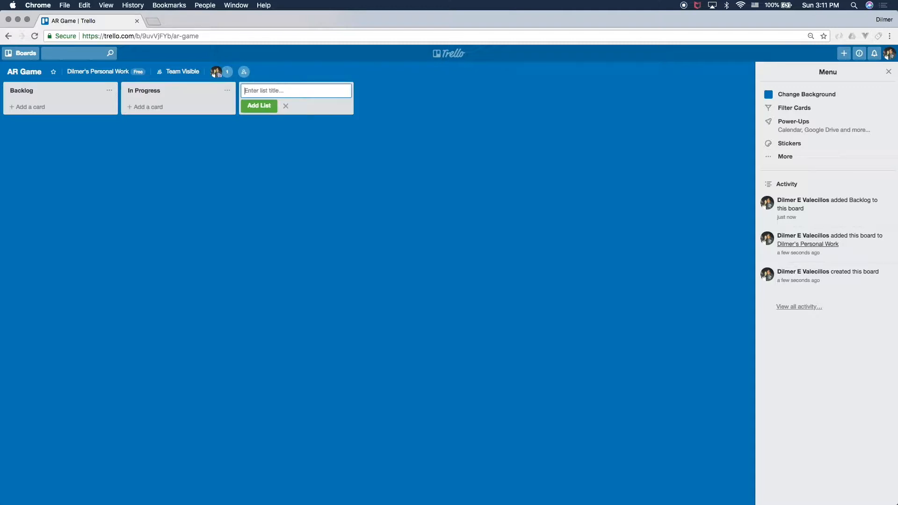
{"action": "type", "text": "Done"}
{"action": "key", "text": "Return"}
{"action": "key", "text": "Escape"}
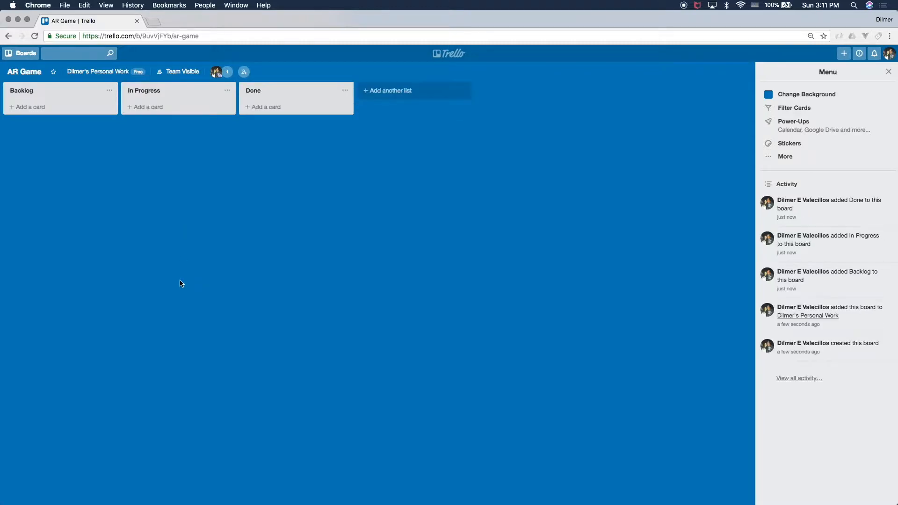
Add a card titled "Project Setup in Trello" to the Backlog list
{"action": "key", "text": "super+equal"}
{"action": "key", "text": "super+equal"}
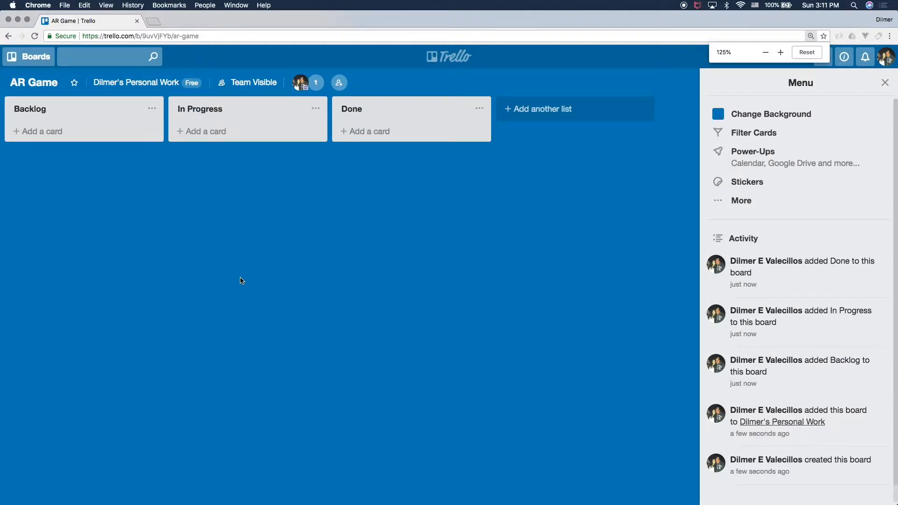
{"action": "key", "text": "super+Tab"}
{"action": "key", "text": "super+shift+Tab"}
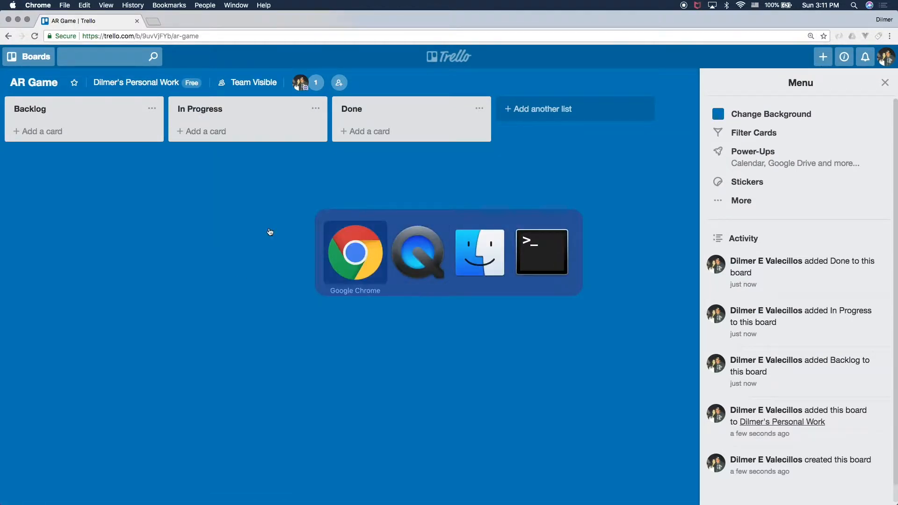
{"action": "left_click", "coordinate": [95, 136]}
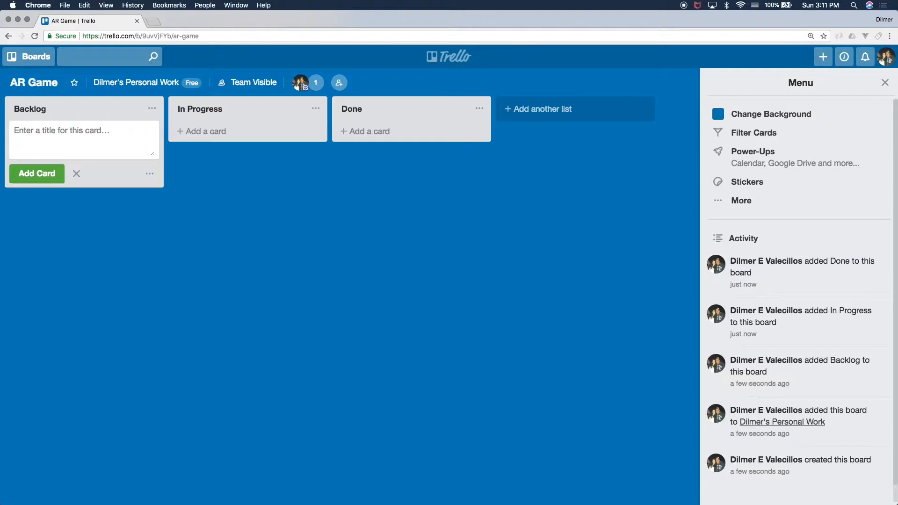
{"action": "type", "text": "P"}
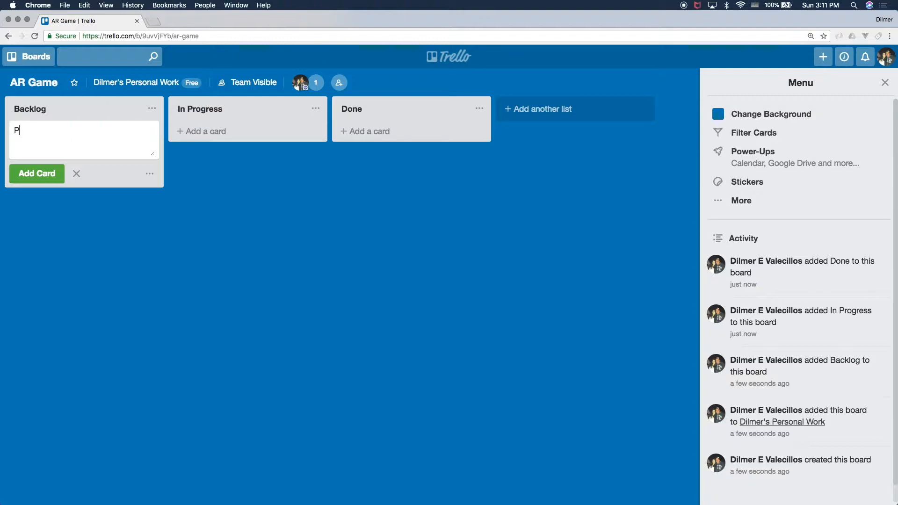
{"action": "type", "text": "roject Setup"}
{"action": "type", "text": " in Treel"}
{"action": "type", "text": "llo"}
{"action": "key", "text": "Return"}
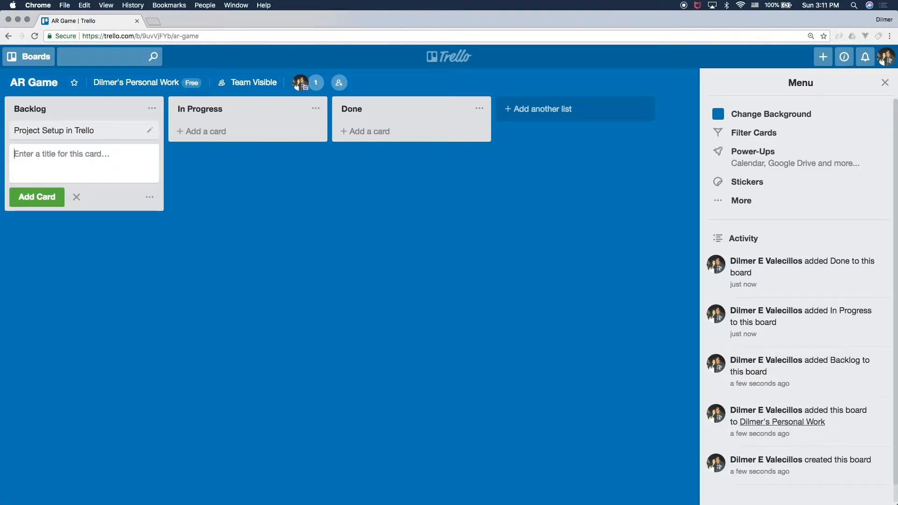
Attach IMG_8486.PNG from the Downloads folder in Finder to the Project Setup in Trello card
{"action": "left_click", "coordinate": [104, 139]}
{"action": "key", "text": "super+Tab"}
{"action": "key", "text": "super+Tab"}
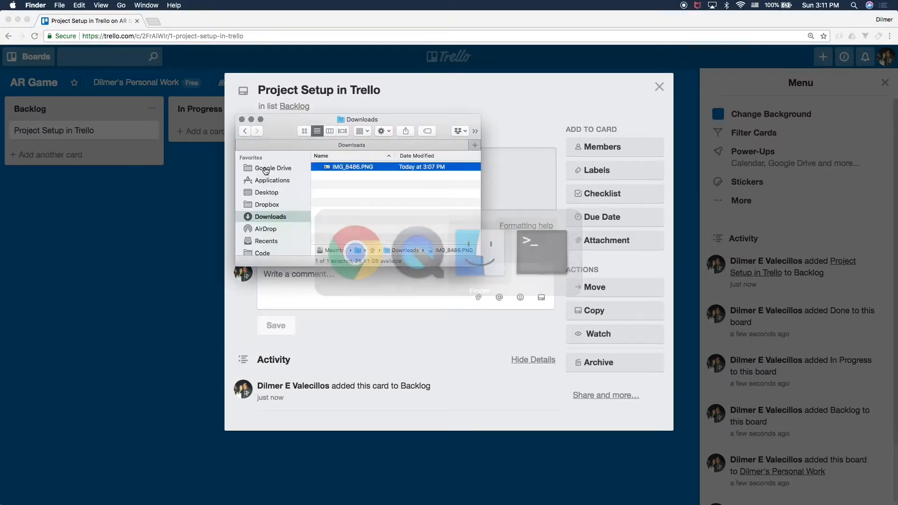
{"action": "left_click_drag", "start_coordinate": [344, 167], "coordinate": [521, 142]}
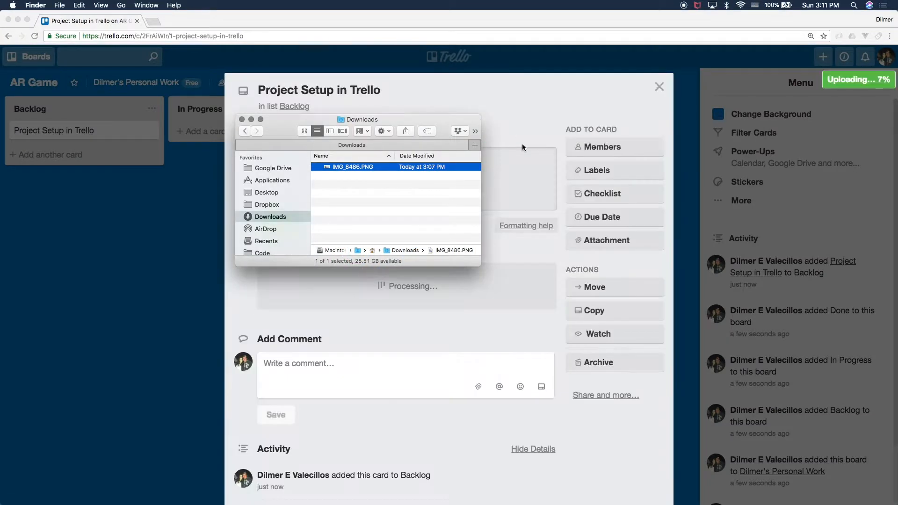
{"action": "key", "text": "super+Tab"}
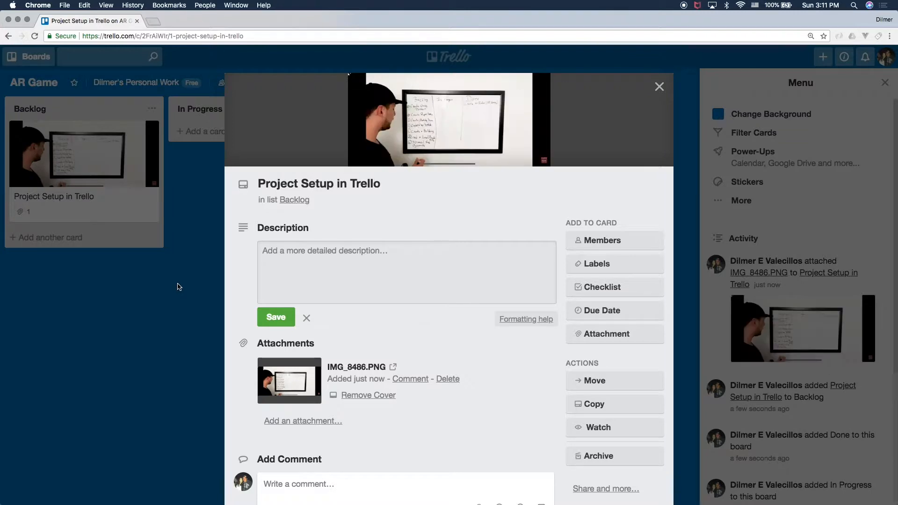
Check the whiteboard photo attached to the setup card and add a "Create a Unity Project" card to the Backlog list
{"action": "left_click", "coordinate": [150, 286]}
{"action": "left_click", "coordinate": [145, 182]}
{"action": "left_click", "coordinate": [411, 126]}
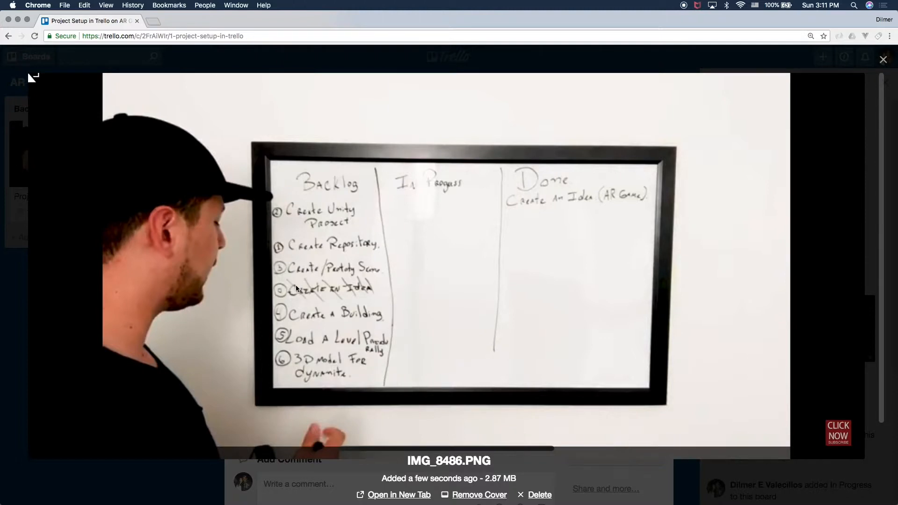
{"action": "left_click", "coordinate": [23, 345]}
{"action": "left_click", "coordinate": [99, 258]}
{"action": "left_click", "coordinate": [50, 237]}
{"action": "type", "text": "Crea"}
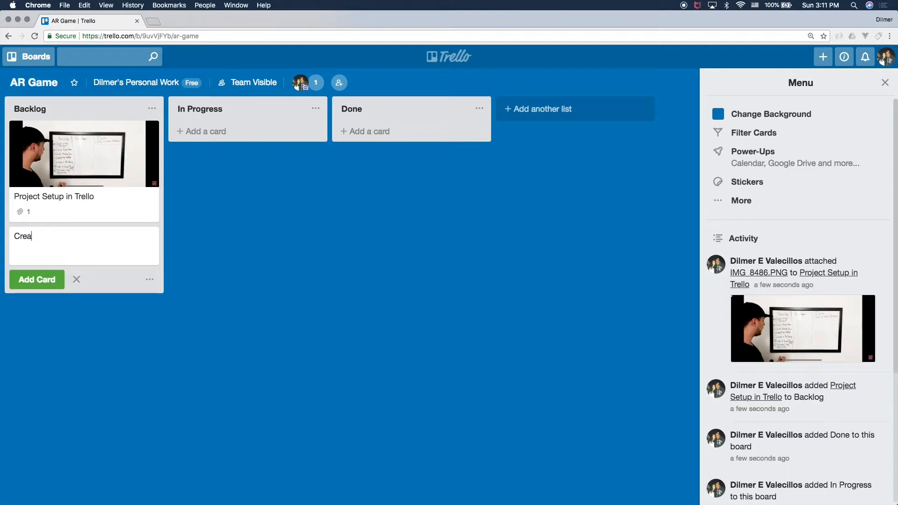
{"action": "type", "text": "te a Unity project"}
{"action": "key", "text": "alt+Left"}
{"action": "key", "text": "shift+Right"}
{"action": "type", "text": "P"}
{"action": "key", "text": "Return"}
Add a card titled "Create a Source Control Repository" to the Backlog list
{"action": "type", "text": "Cre"}
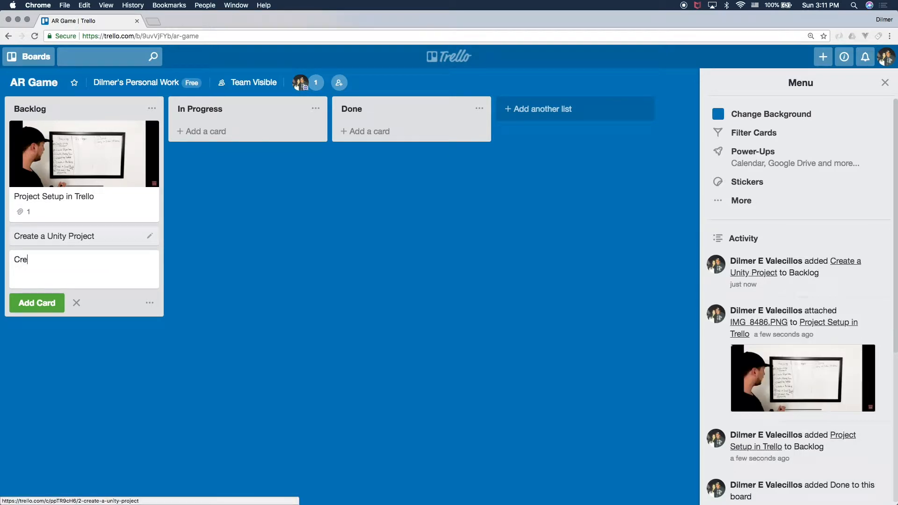
{"action": "type", "text": "ate a Source Control Repository"}
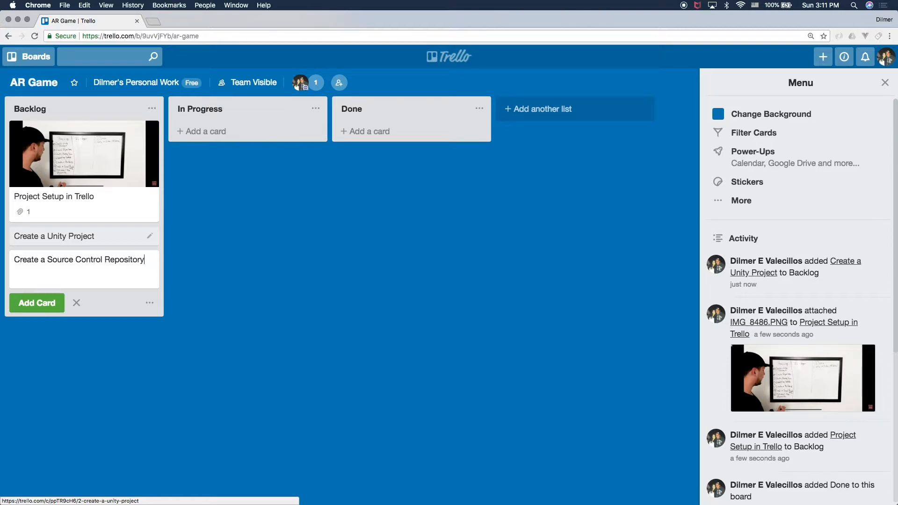
{"action": "key", "text": "Return"}
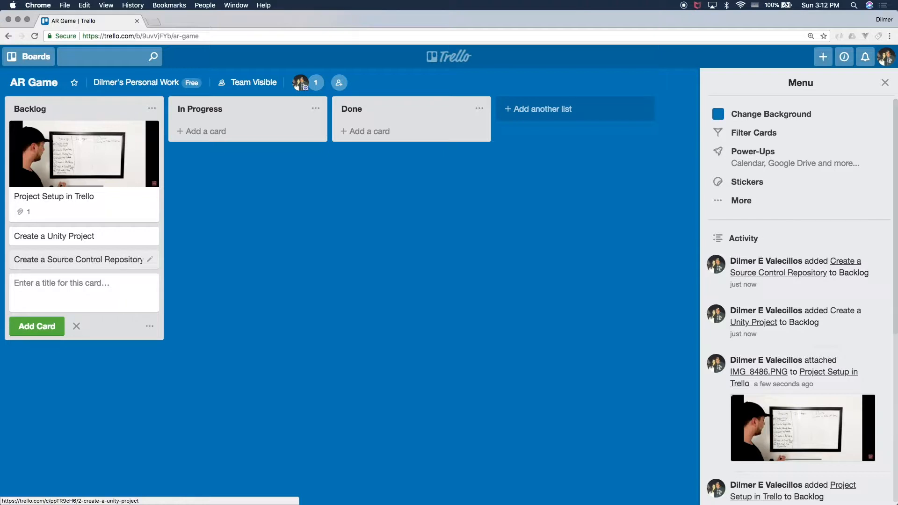
Add a card titled "Create a game prototype" to the Backlog list and end card entry
{"action": "type", "text": "CReat"}
{"action": "key", "text": "BackSpace"}
{"action": "key", "text": "BackSpace"}
{"action": "key", "text": "BackSpace"}
{"action": "key", "text": "BackSpace"}
{"action": "type", "text": "reate a game "}
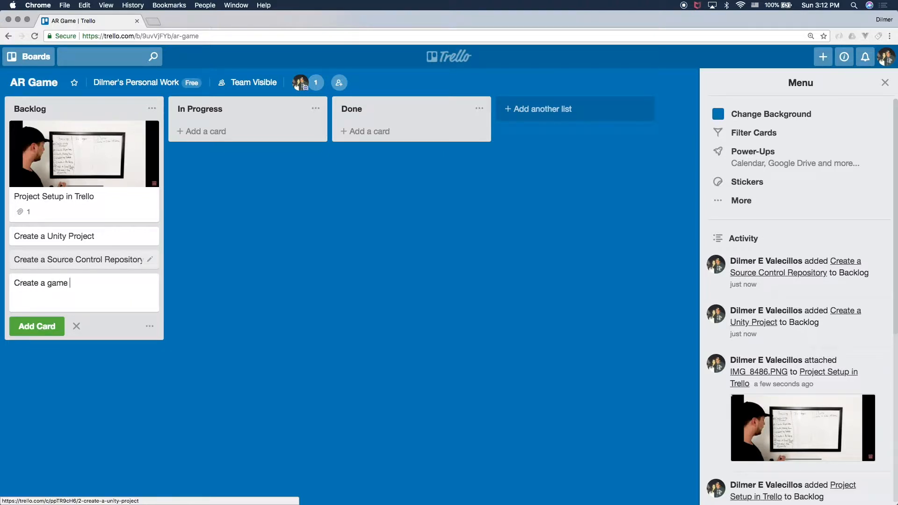
{"action": "type", "text": "prototype"}
{"action": "key", "text": "Return"}
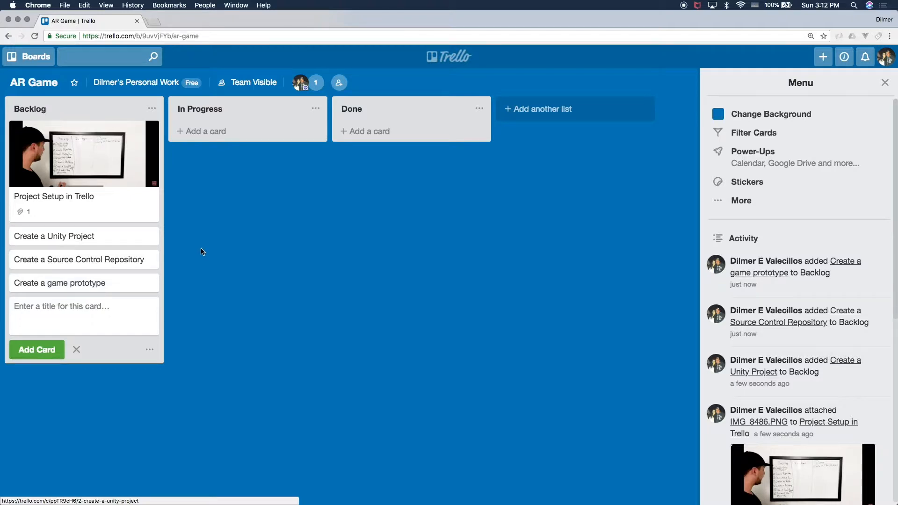
{"action": "left_click", "coordinate": [232, 304]}
Preview IMG_8486.PNG in Finder for the next task and add a "Create a building" card to the Backlog list
{"action": "key", "text": "super+Tab"}
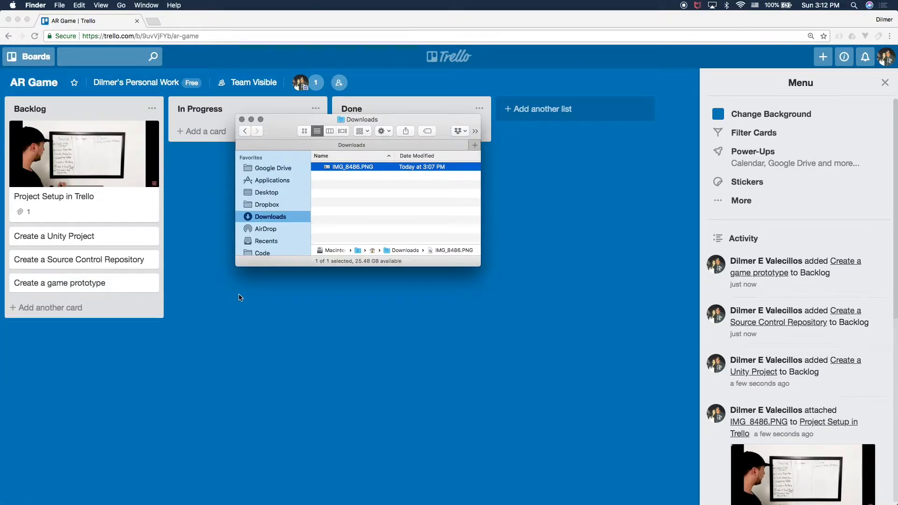
{"action": "key", "text": "space"}
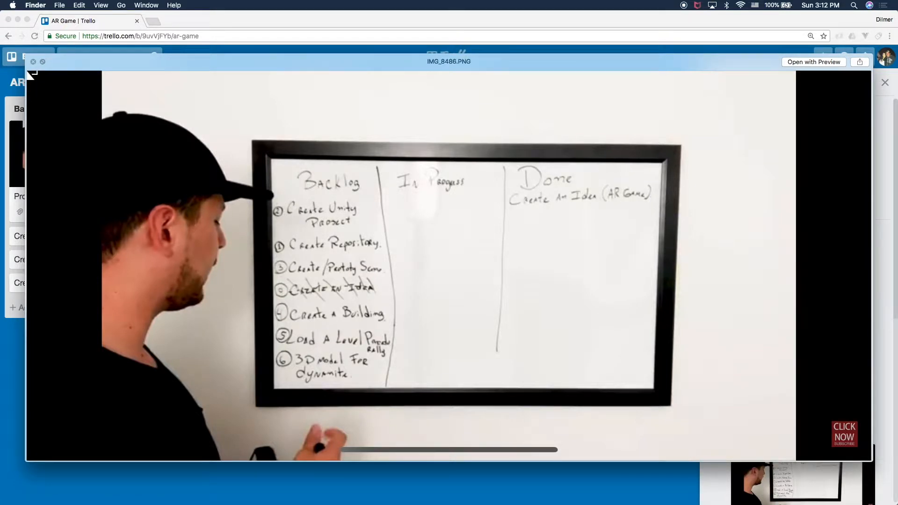
{"action": "key", "text": "space"}
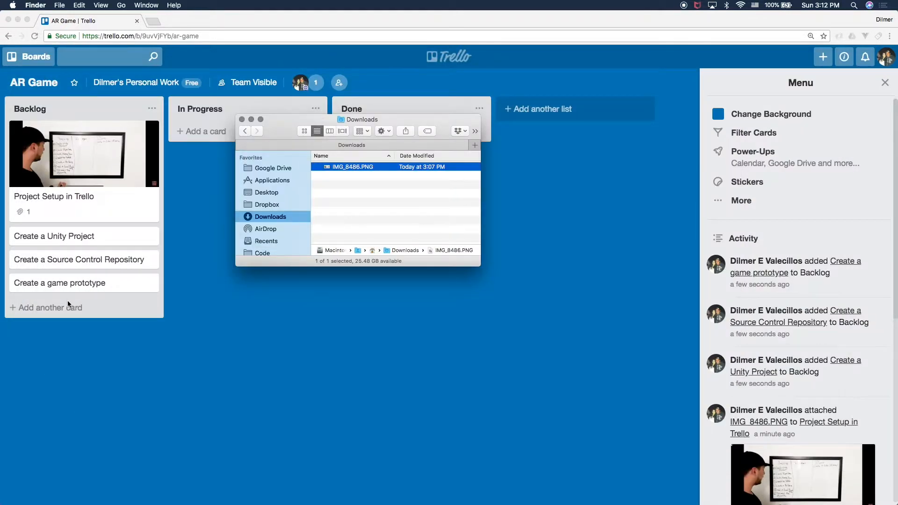
{"action": "left_click", "coordinate": [66, 307]}
{"action": "left_click", "coordinate": [66, 306]}
{"action": "type", "text": "Cre"}
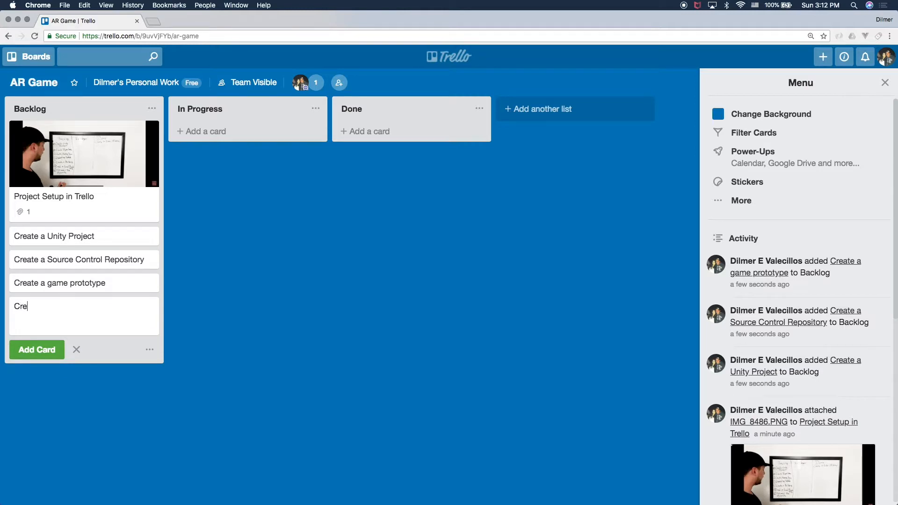
{"action": "type", "text": "ate a build"}
{"action": "key", "text": "BackSpace"}
{"action": "type", "text": "ilding"}
{"action": "key", "text": "Return"}
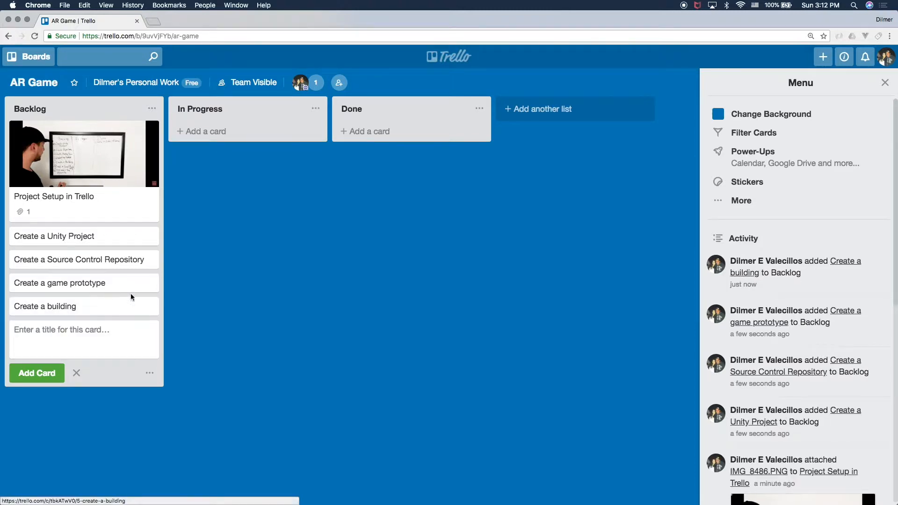
Consult the whiteboard photo in Finder again and add a "Load a Level Procedurally" card to the Backlog list
{"action": "key", "text": "super+Tab"}
{"action": "key", "text": "space"}
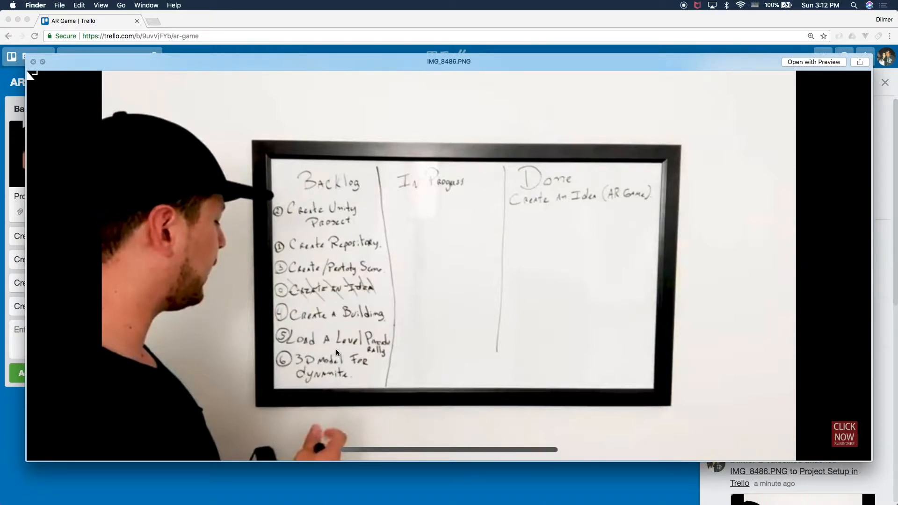
{"action": "key", "text": "space"}
{"action": "left_click", "coordinate": [112, 338]}
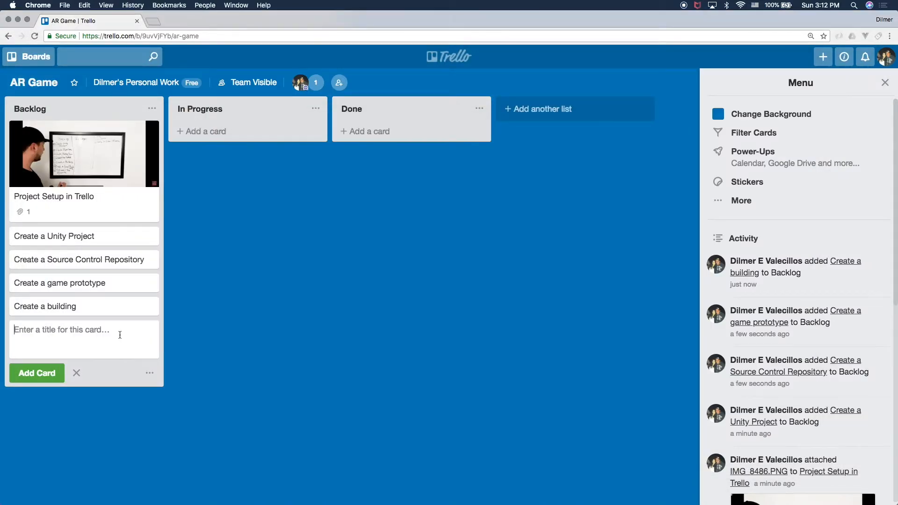
{"action": "type", "text": "Load a"}
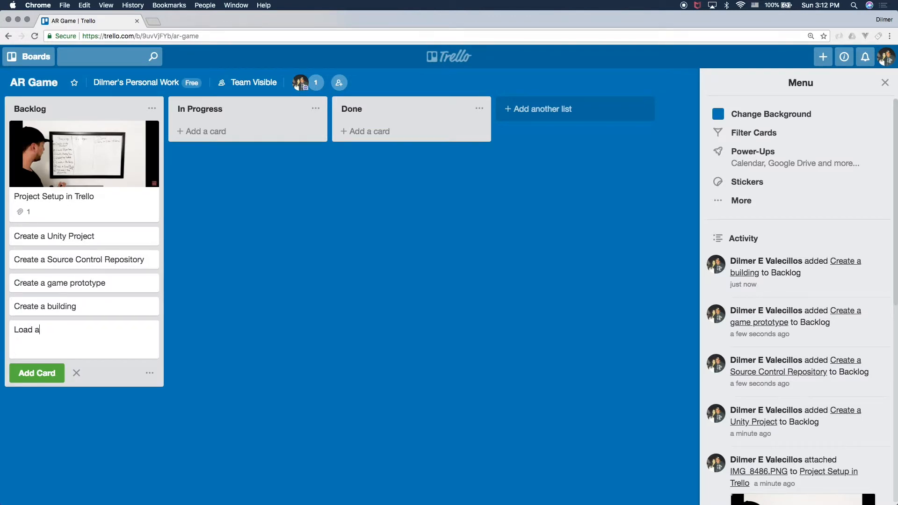
{"action": "type", "text": " Level Procedurally"}
{"action": "key", "text": "Return"}
Check the last whiteboard task in Finder and add a "3D Models for Building Walls" card to the Backlog list
{"action": "key", "text": "super+Tab"}
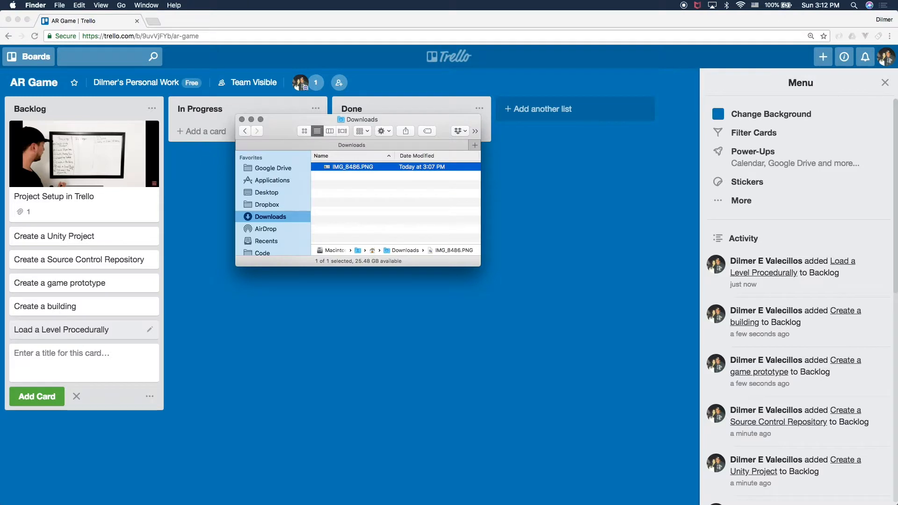
{"action": "key", "text": "space"}
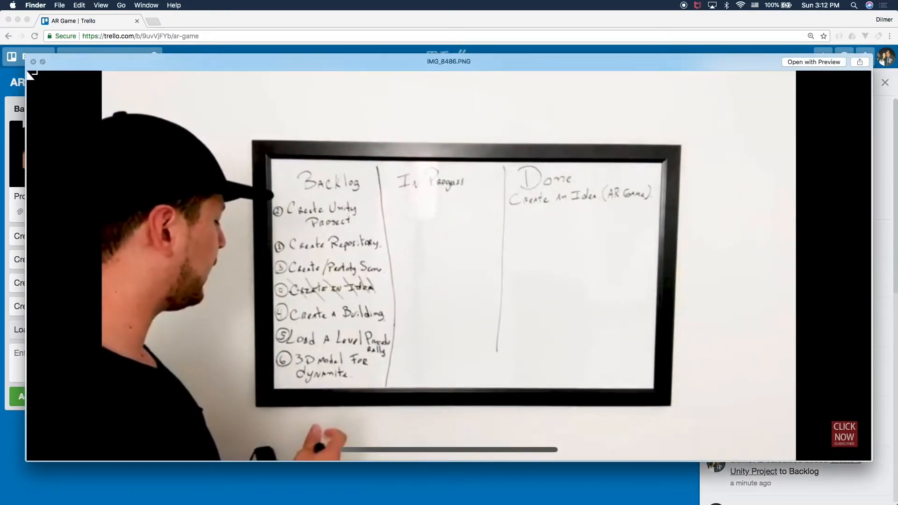
{"action": "key", "text": "space"}
{"action": "left_click", "coordinate": [85, 369]}
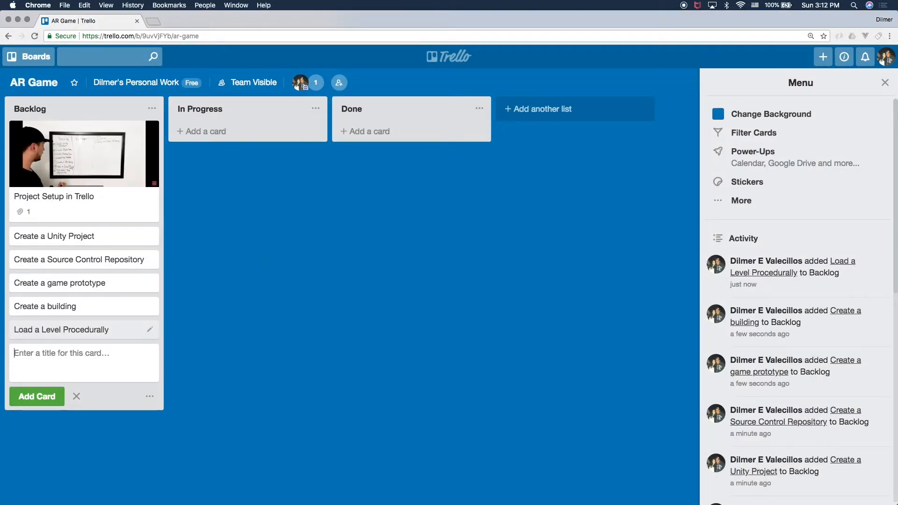
{"action": "type", "text": "3D"}
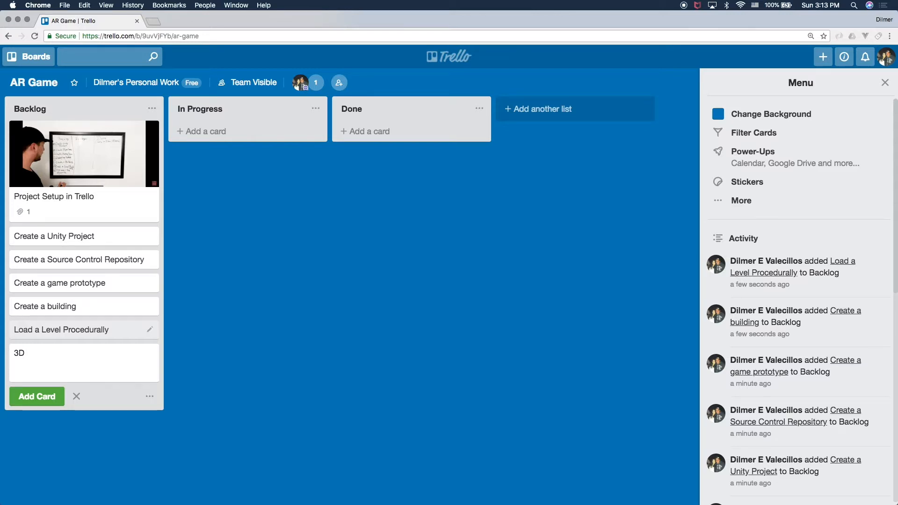
{"action": "type", "text": "Models for Building A"}
{"action": "key", "text": "BackSpace"}
{"action": "type", "text": "Walls"}
{"action": "key", "text": "Return"}
Add a card titled "3D Models for Dynamites" to the Backlog list
{"action": "type", "text": "3D M"}
{"action": "type", "text": "oels"}
{"action": "type", "text": "els "}
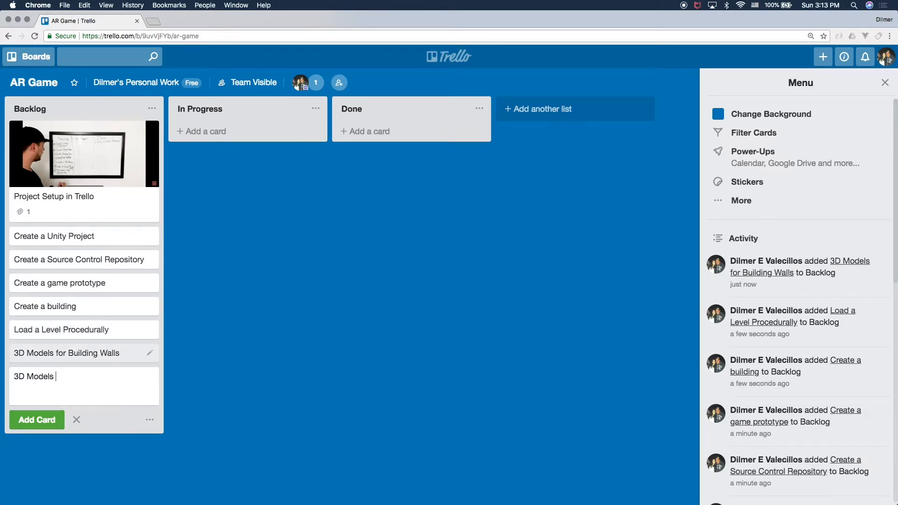
{"action": "type", "text": "for Dyan"}
{"action": "key", "text": "BackSpace"}
{"action": "key", "text": "BackSpace"}
{"action": "type", "text": "namites"}
{"action": "key", "text": "Return"}
Add a card titled "VFX for explosions" to the Backlog list
{"action": "type", "text": "3"}
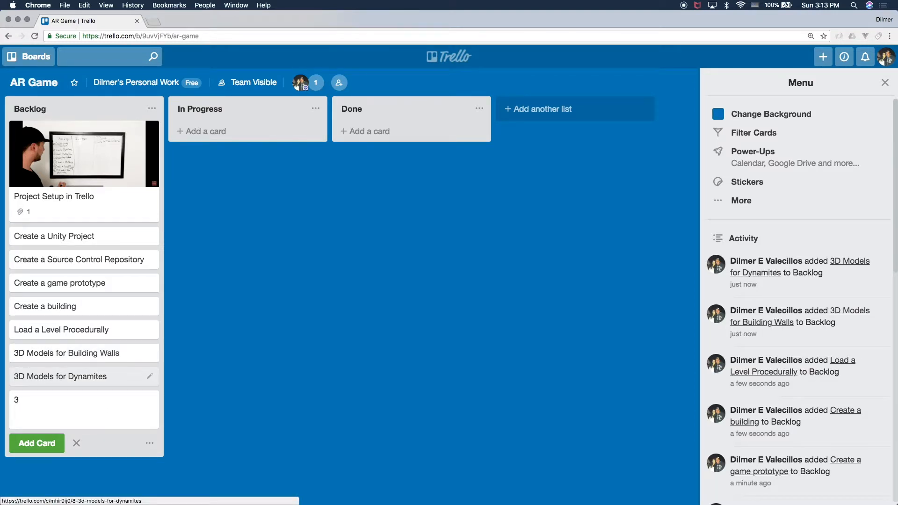
{"action": "key", "text": "BackSpace"}
{"action": "type", "text": "VFX for explosions"}
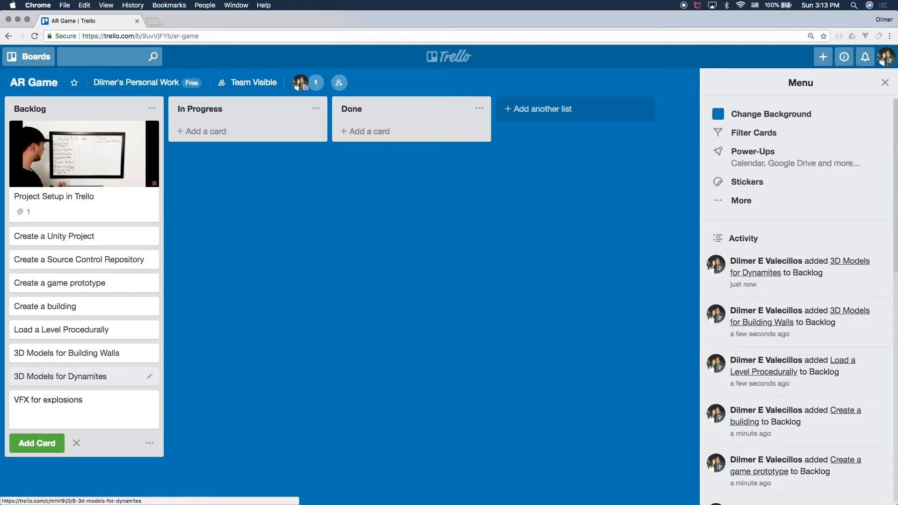
{"action": "key", "text": "Return"}
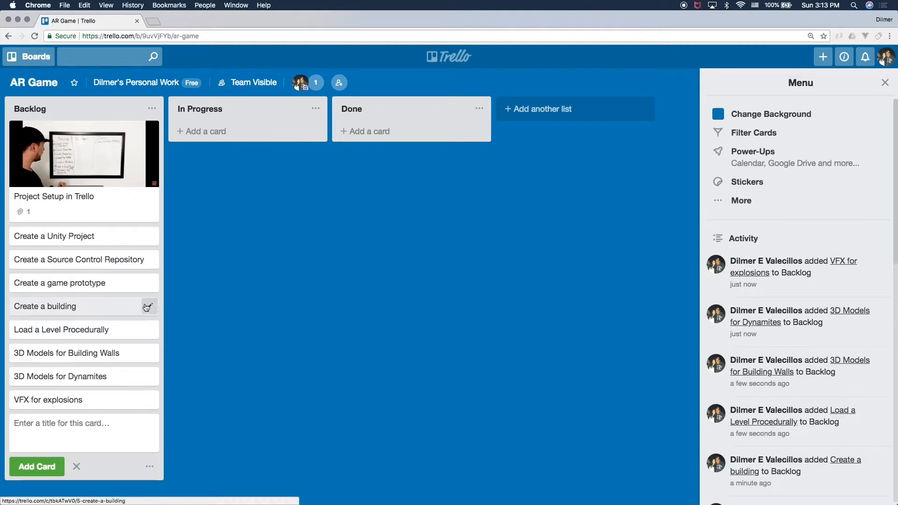
Rename the "Create a building" card in the Backlog list as "Create a building in Unity"
{"action": "left_click", "coordinate": [71, 307]}
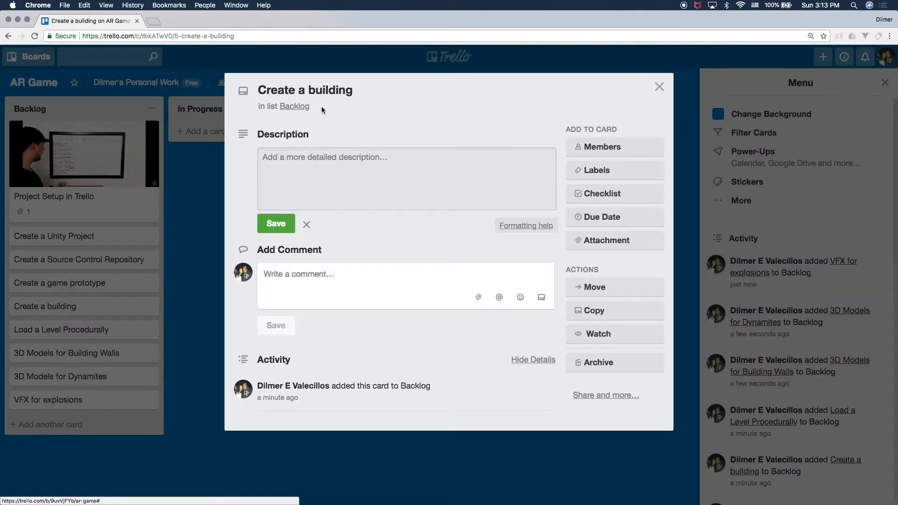
{"action": "left_click", "coordinate": [346, 89]}
{"action": "type", "text": "in Unity"}
{"action": "key", "text": "Return"}
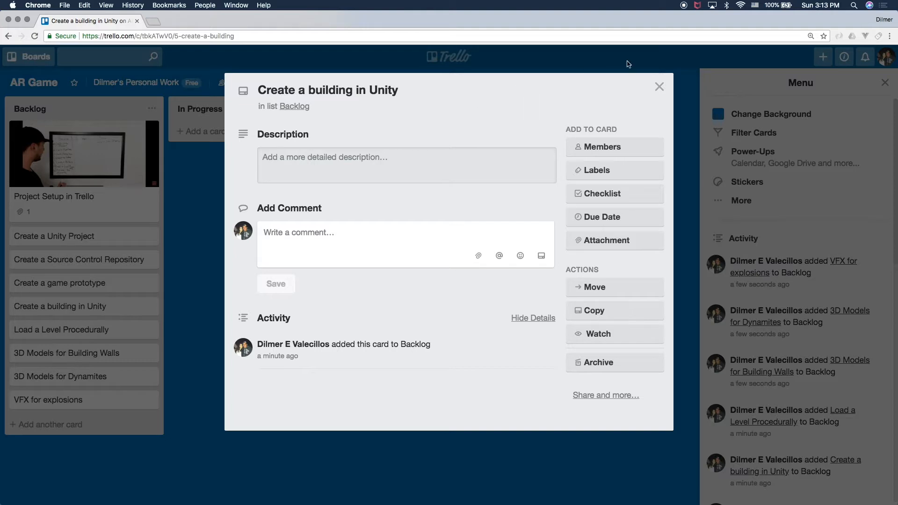
{"action": "left_click", "coordinate": [659, 87]}
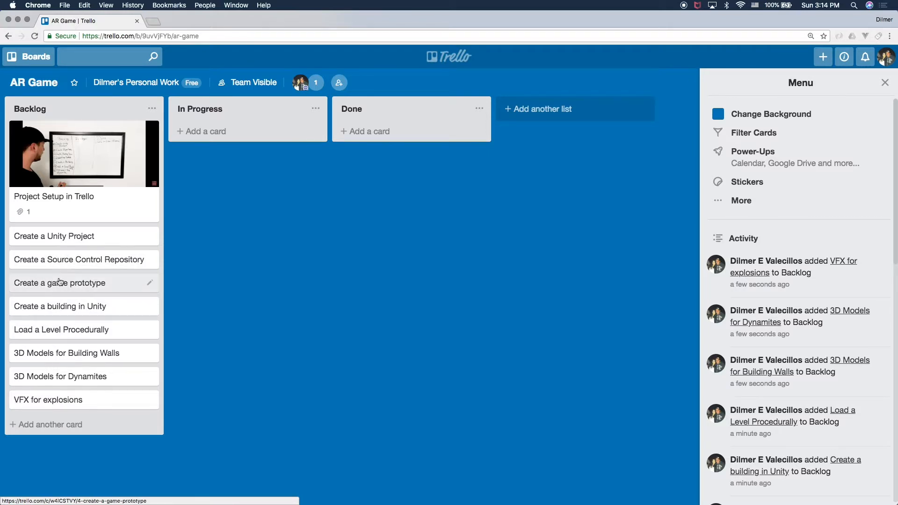
Consult the whiteboard photo IMG_8486.PNG in Finder and add a "Create a game idea" card to the Done list in Trello
{"action": "key", "text": "super+Tab"}
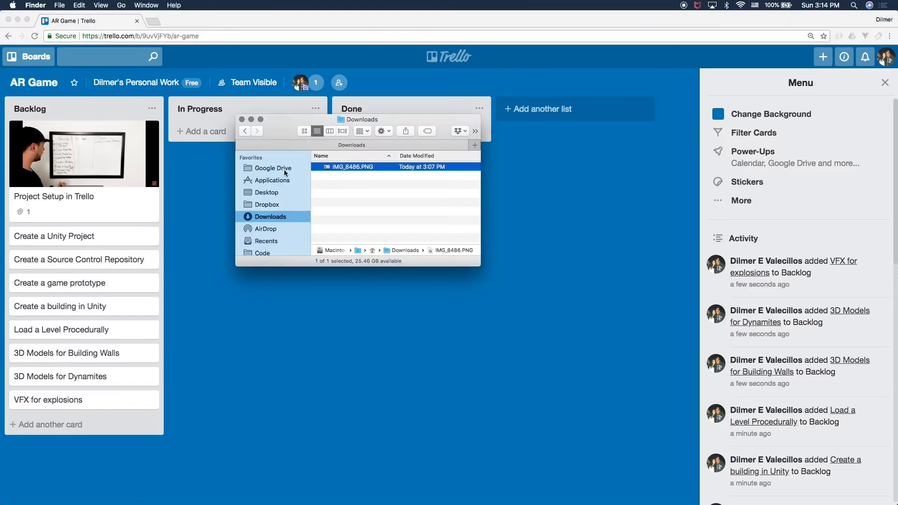
{"action": "key", "text": "space"}
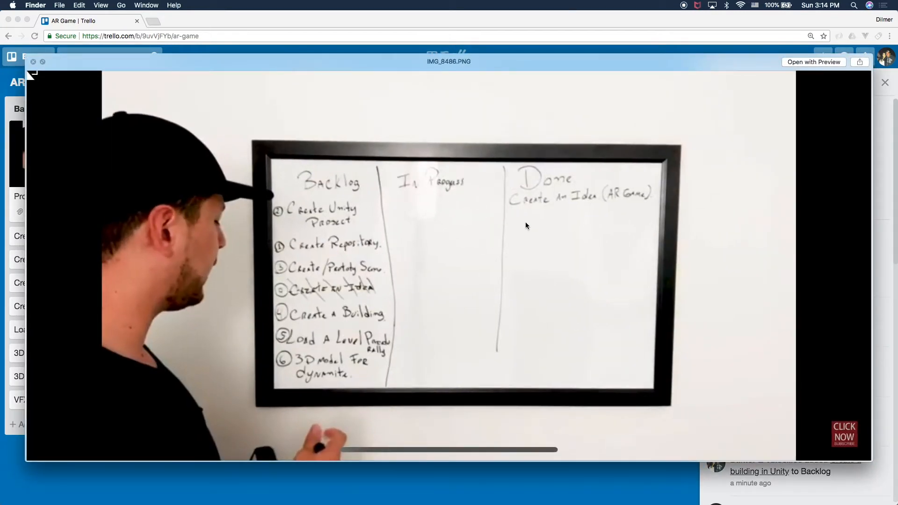
{"action": "key", "text": "space"}
{"action": "left_click", "coordinate": [324, 388]}
{"action": "left_click", "coordinate": [367, 131]}
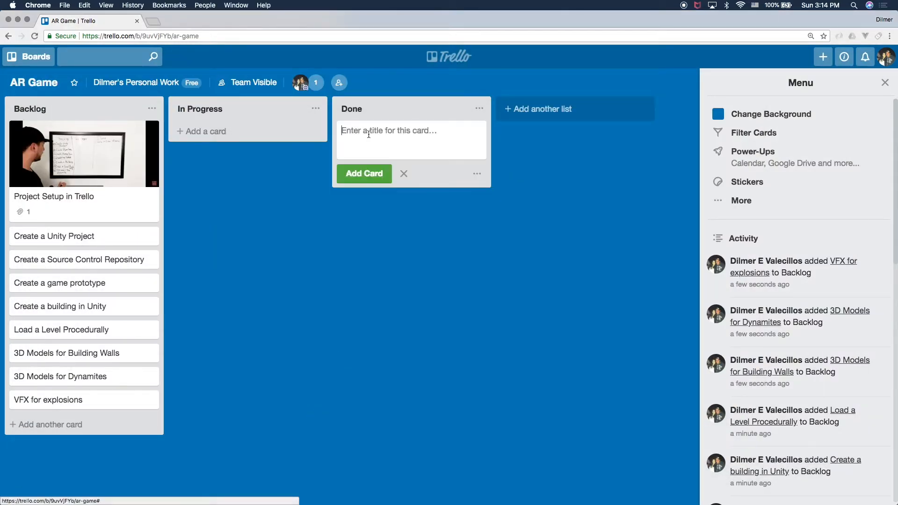
{"action": "type", "text": "Creae"}
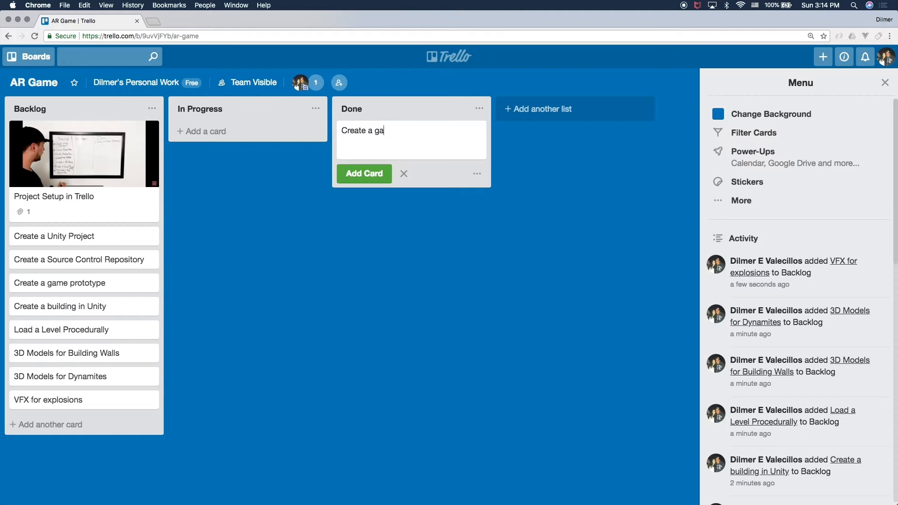
{"action": "key", "text": "Return"}
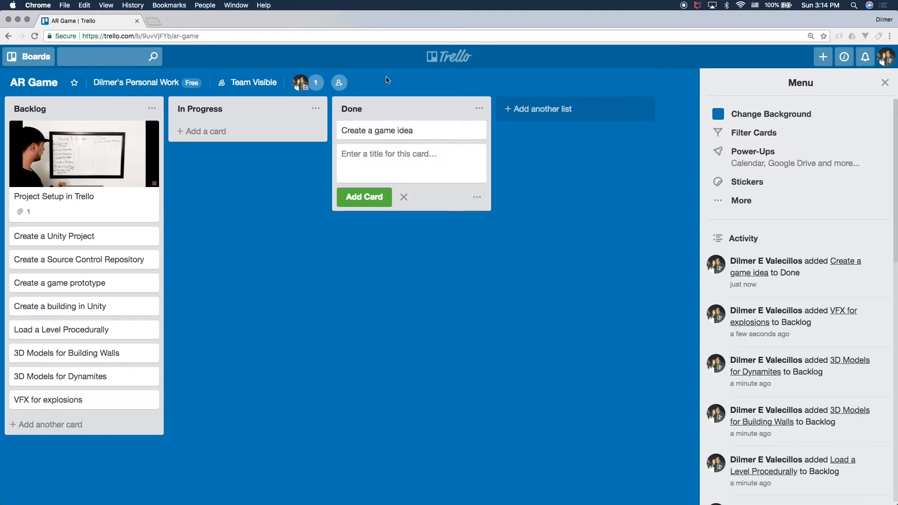
{"action": "left_click", "coordinate": [222, 228]}
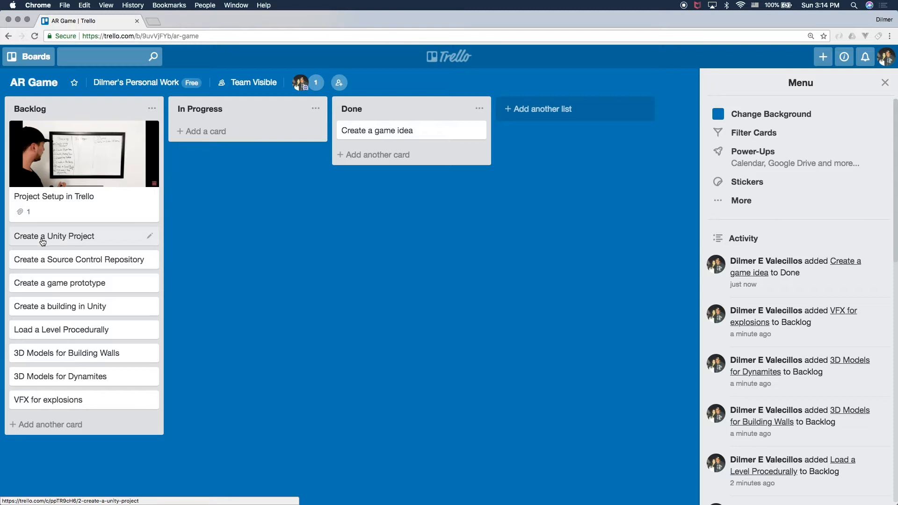
Place the "Create a Source Control Repository" card above "Create a Unity Project" in Backlog and archive the "Project Setup in Trello" card
{"action": "left_click_drag", "start_coordinate": [40, 259], "coordinate": [43, 233]}
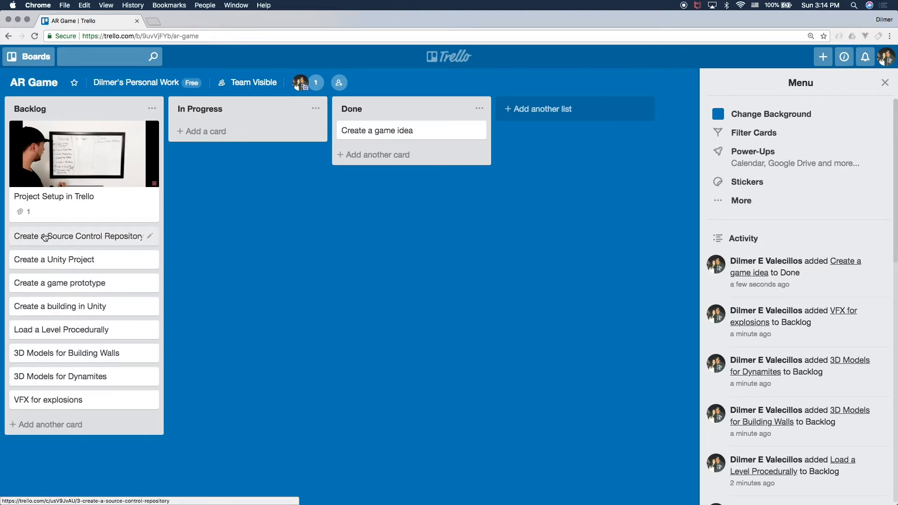
{"action": "left_click", "coordinate": [150, 131]}
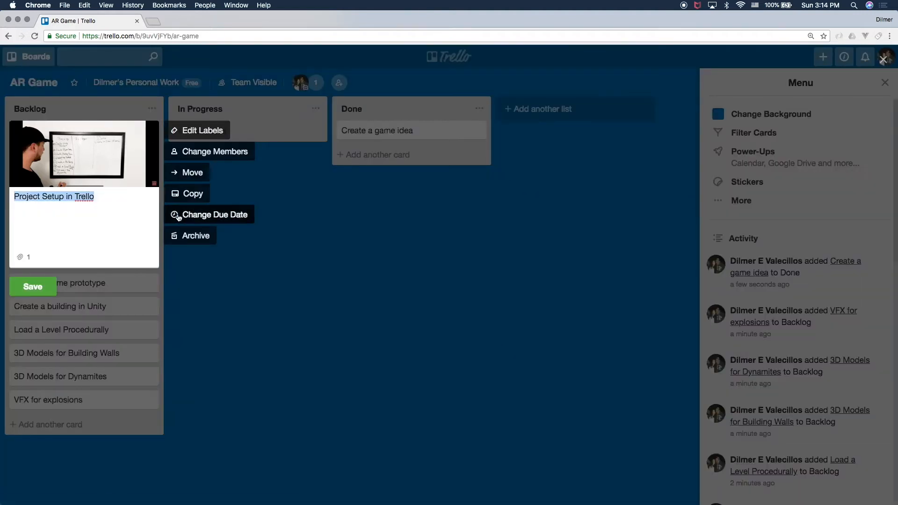
{"action": "left_click", "coordinate": [191, 237]}
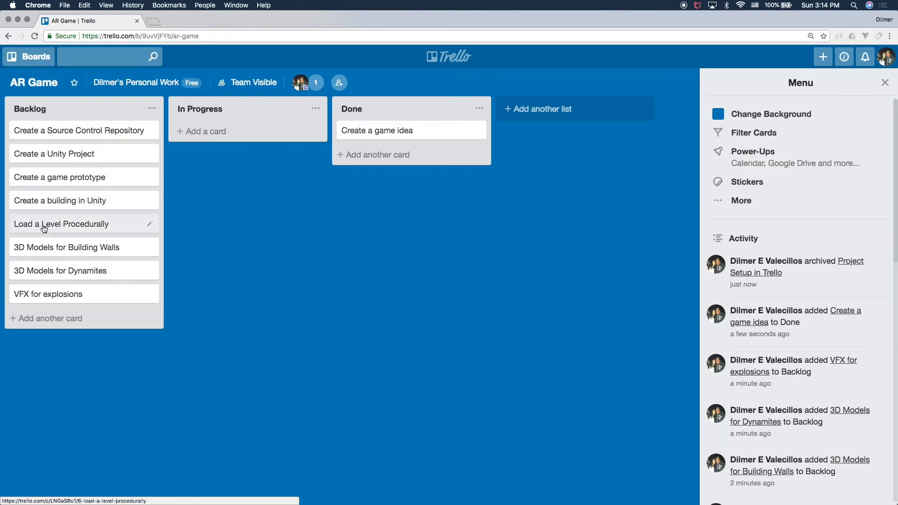
Move "Load a Level Procedurally" to the end of Backlog and "Create a Source Control Repository" to the In Progress list
{"action": "left_click_drag", "start_coordinate": [54, 230], "coordinate": [52, 302]}
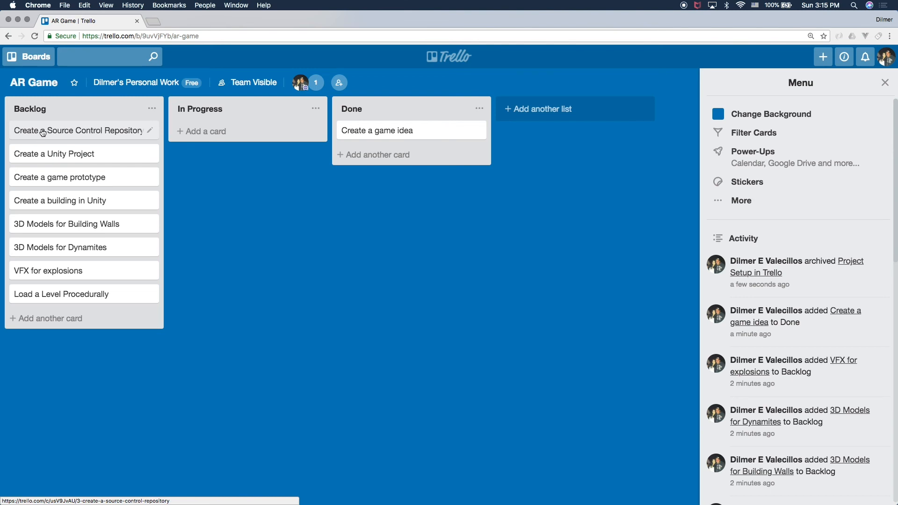
{"action": "left_click_drag", "start_coordinate": [42, 133], "coordinate": [202, 130]}
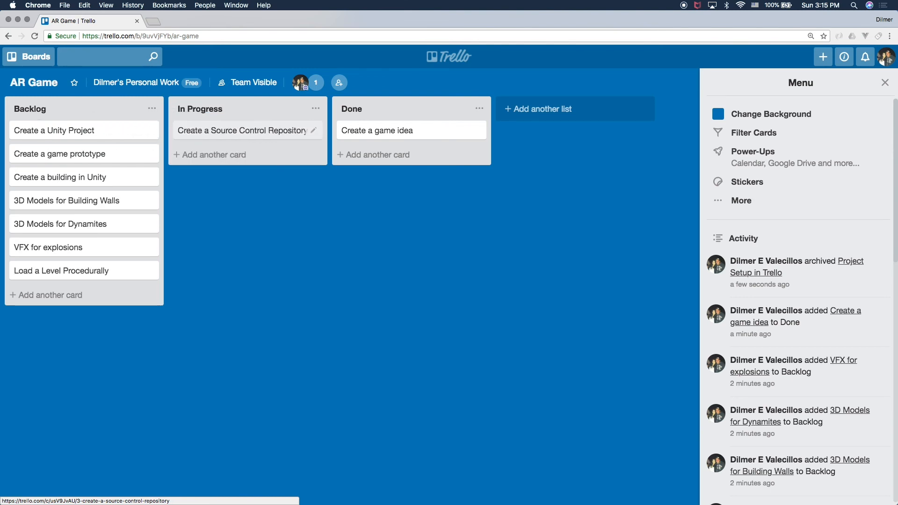